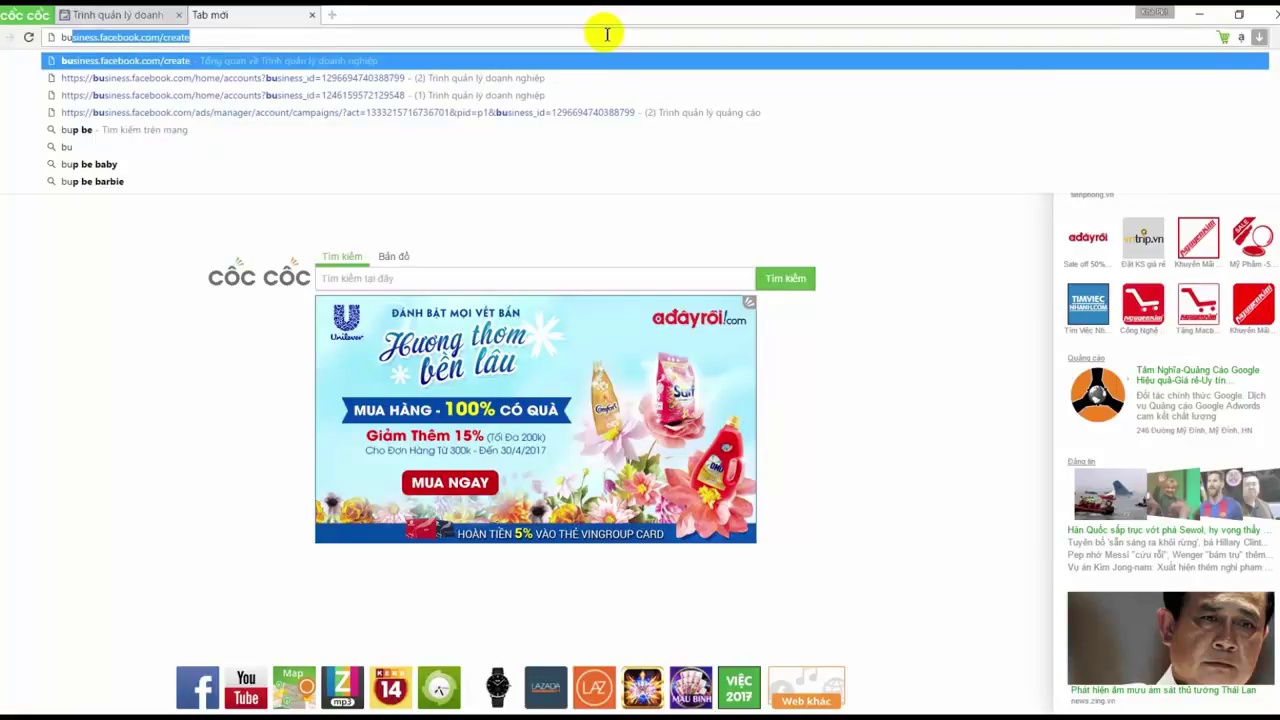
Start a new Business Manager account with the business name 'Kha DN'
{"action": "key", "text": "Return"}
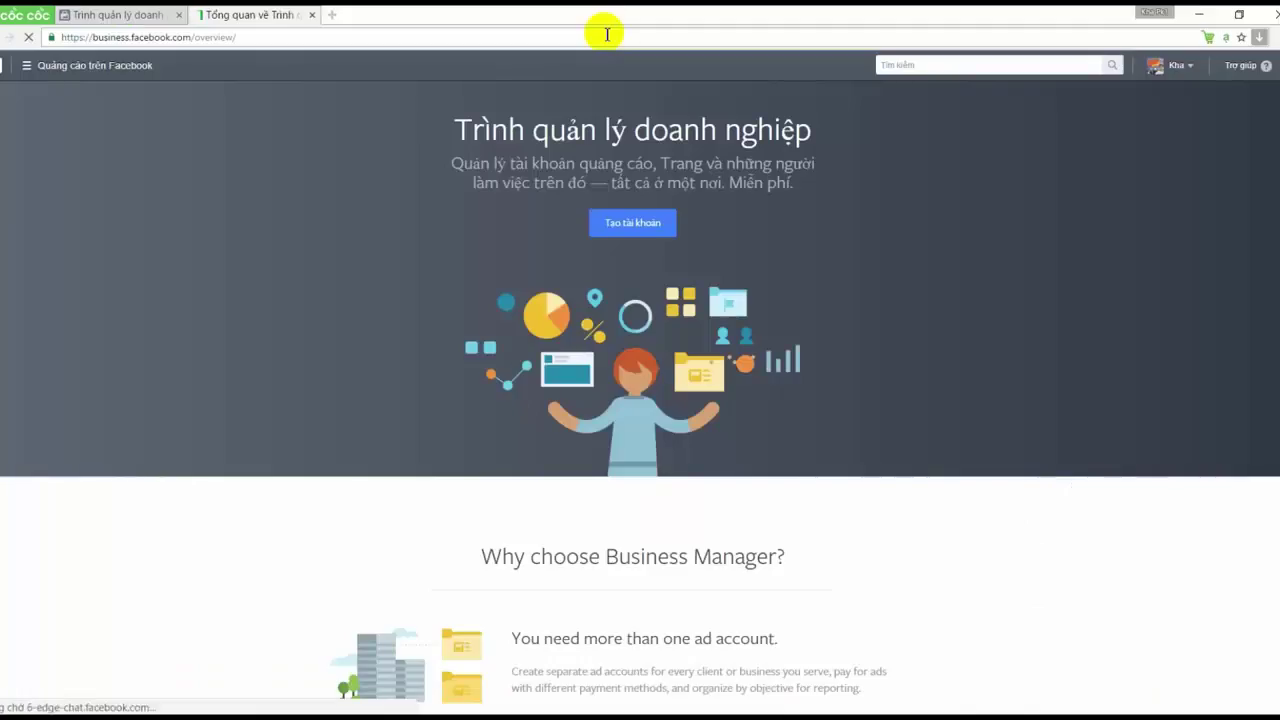
{"action": "left_click", "coordinate": [626, 230]}
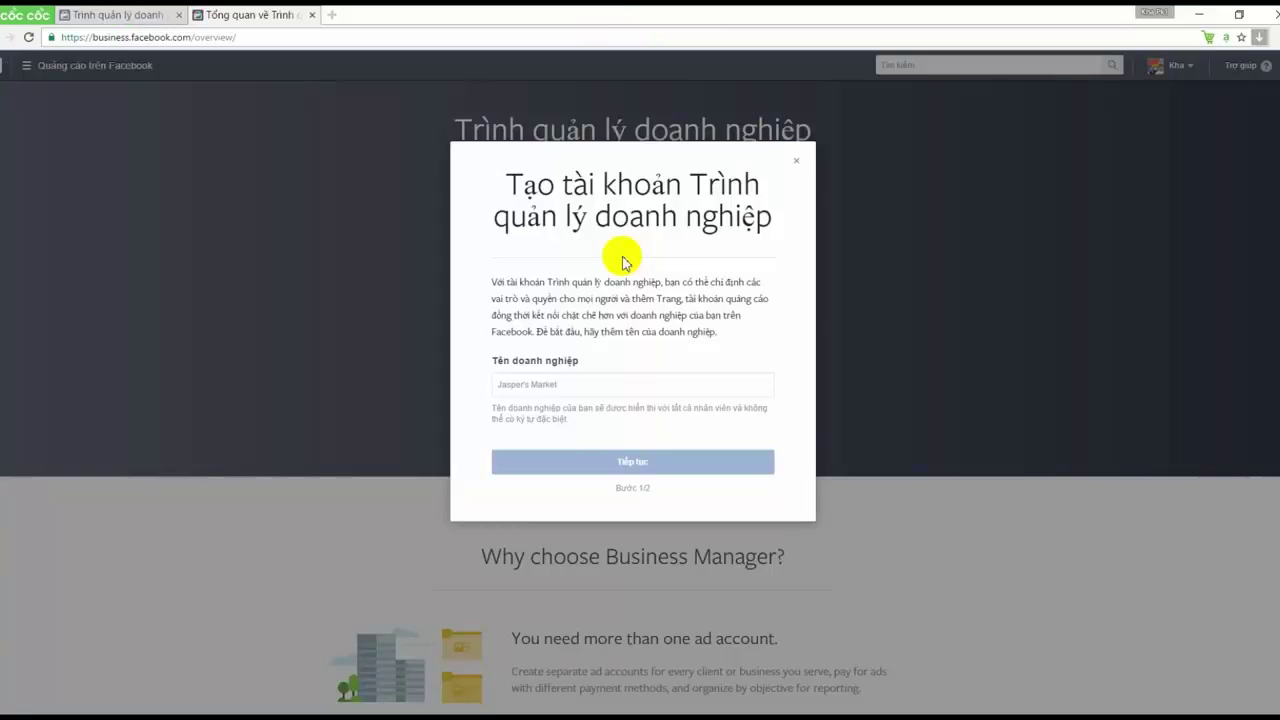
{"action": "left_click", "coordinate": [688, 385]}
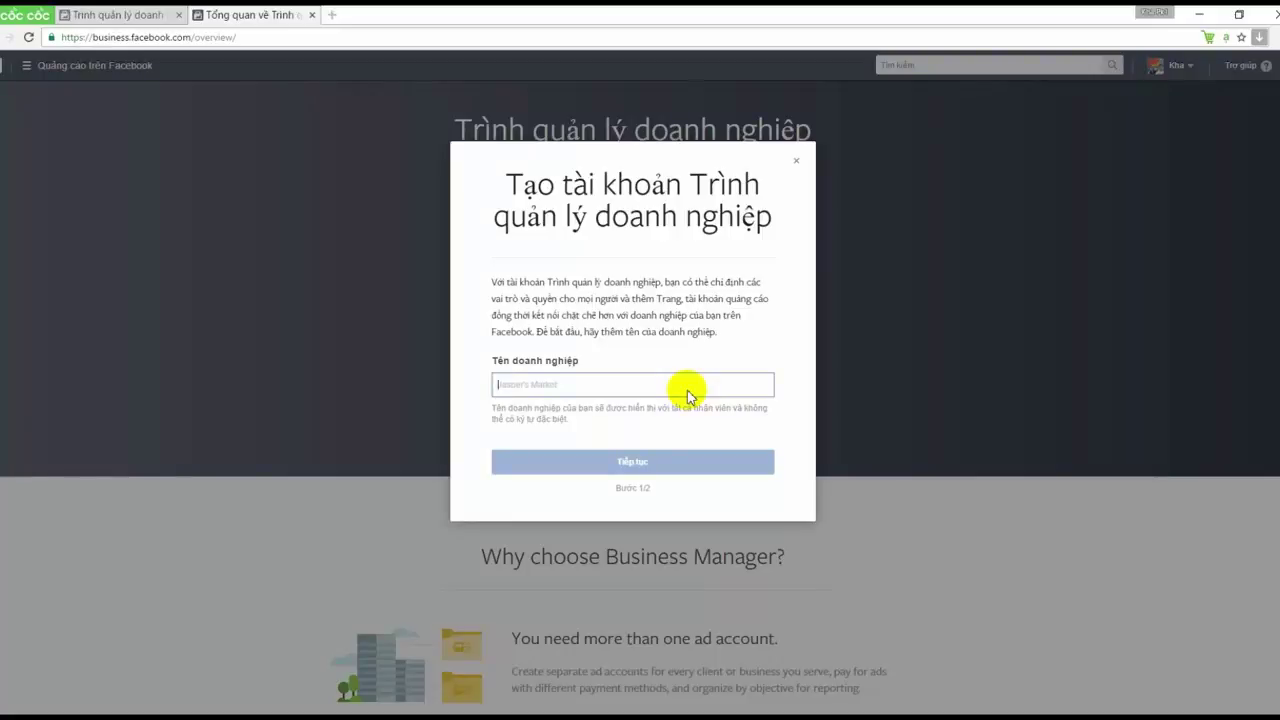
{"action": "type", "text": "Kha DN"}
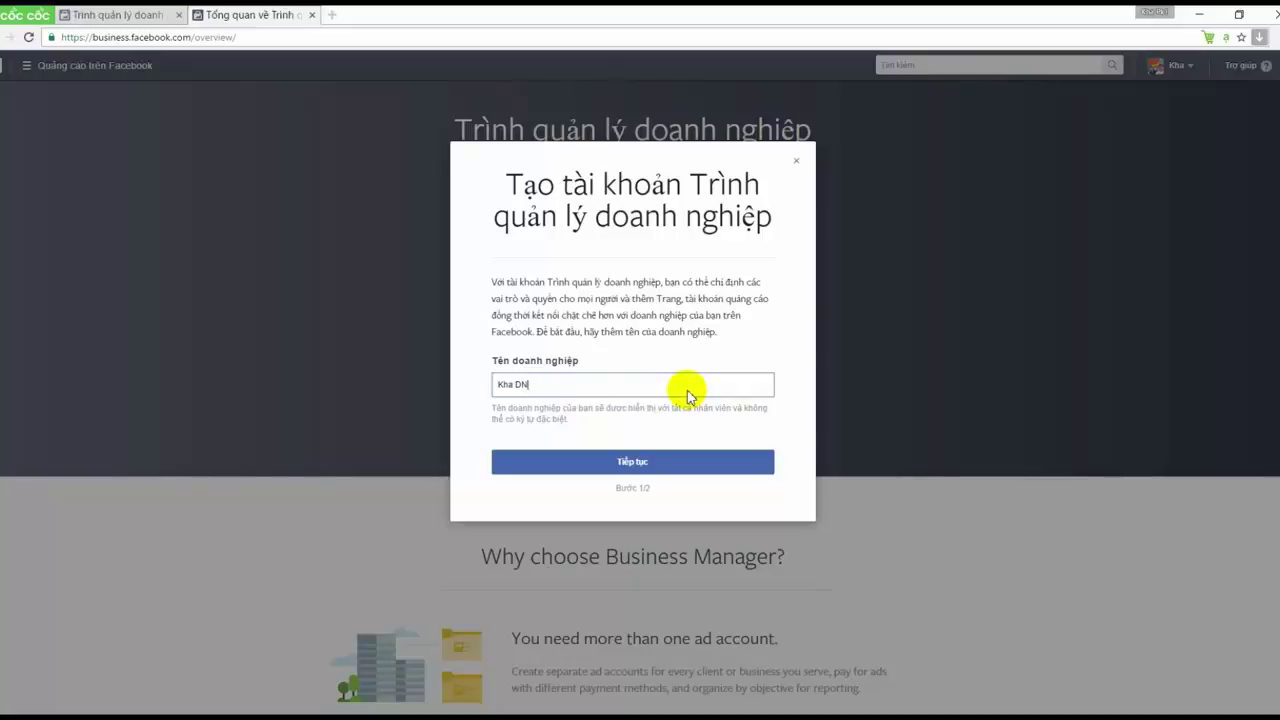
{"action": "left_click", "coordinate": [660, 463]}
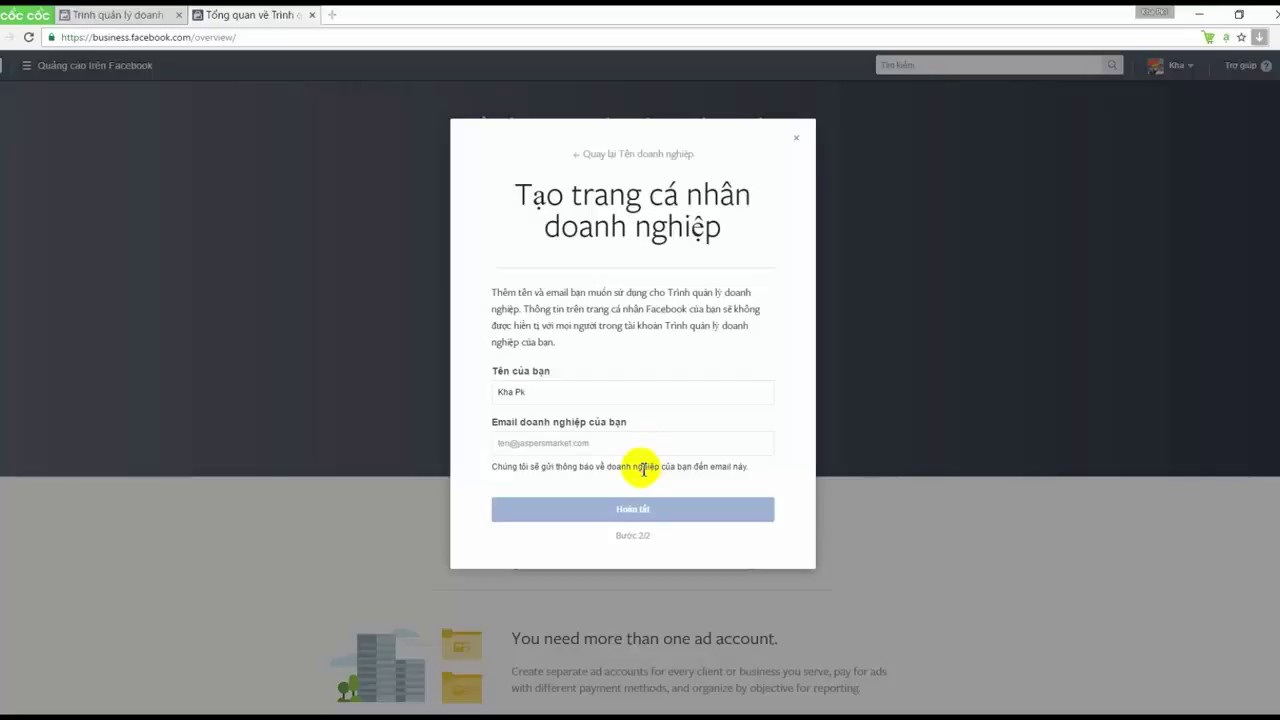
Enter the business e-mail address in the second setup step
{"action": "left_click", "coordinate": [646, 443]}
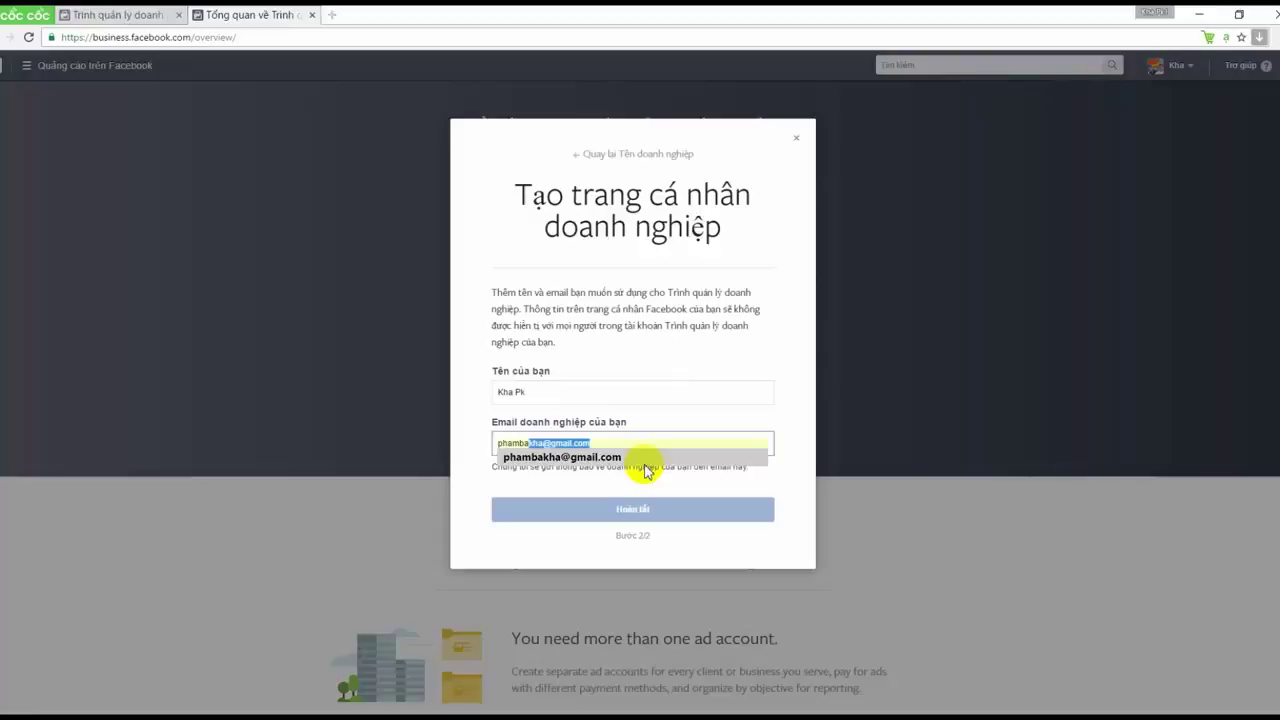
{"action": "left_click", "coordinate": [646, 466]}
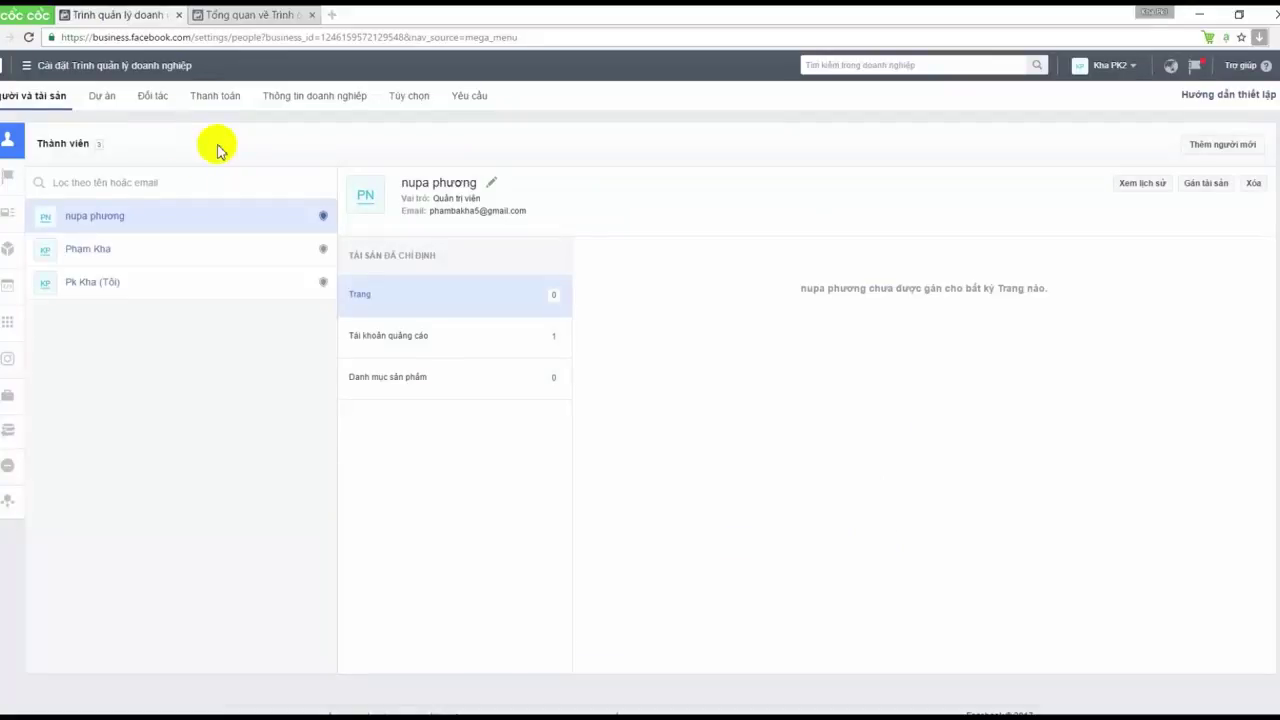
Show your own member details in Business Settings: admin role, 0 Pages, 2 ad accounts
{"action": "left_click", "coordinate": [60, 66]}
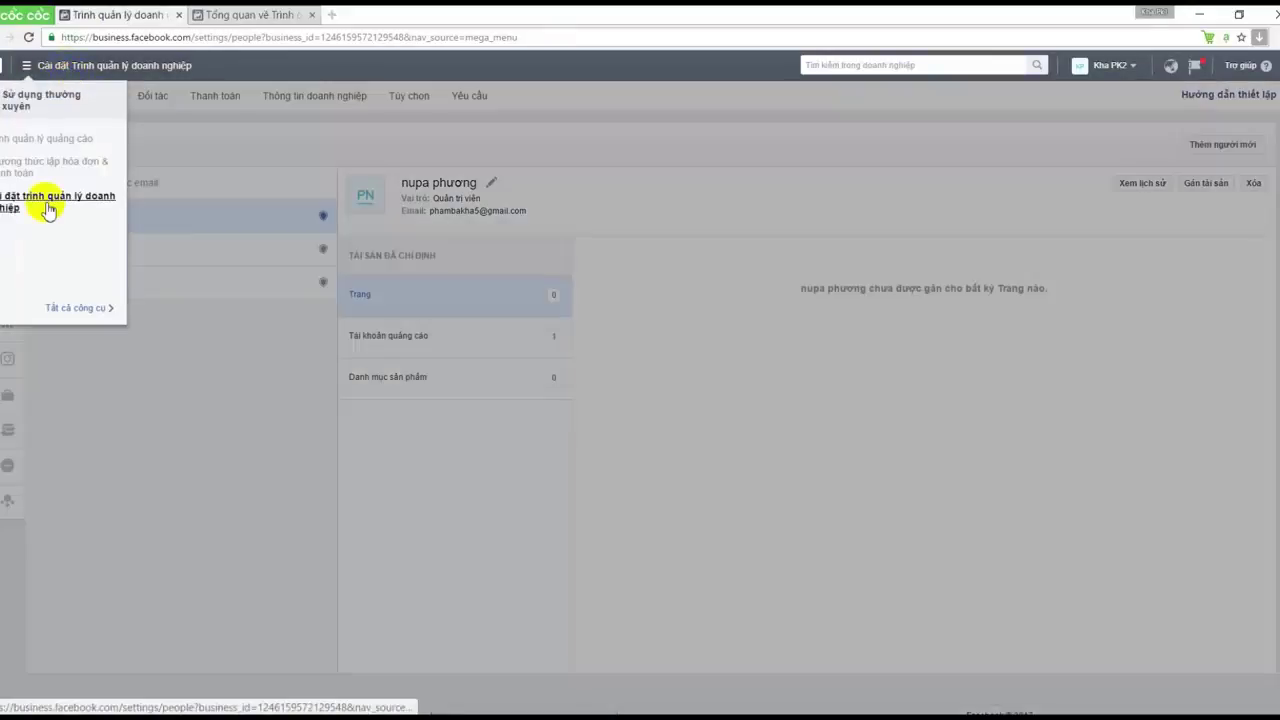
{"action": "left_click", "coordinate": [55, 198]}
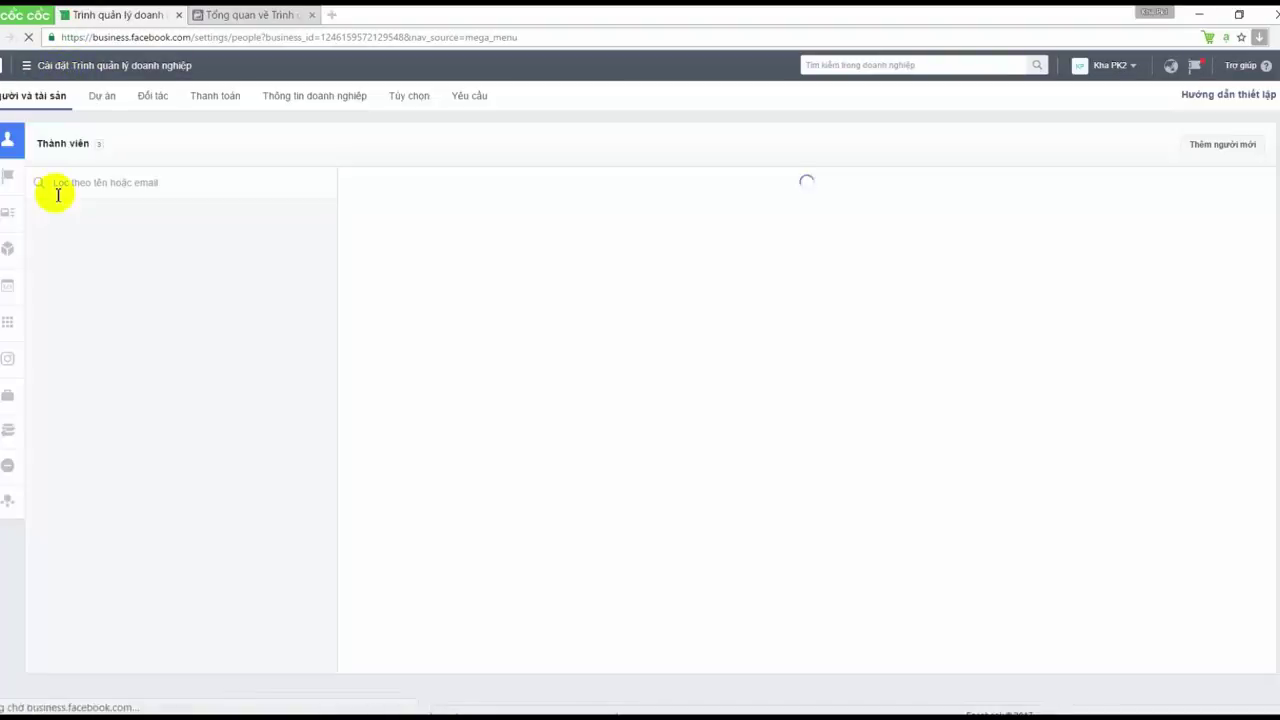
{"action": "mouse_move", "coordinate": [24, 172]}
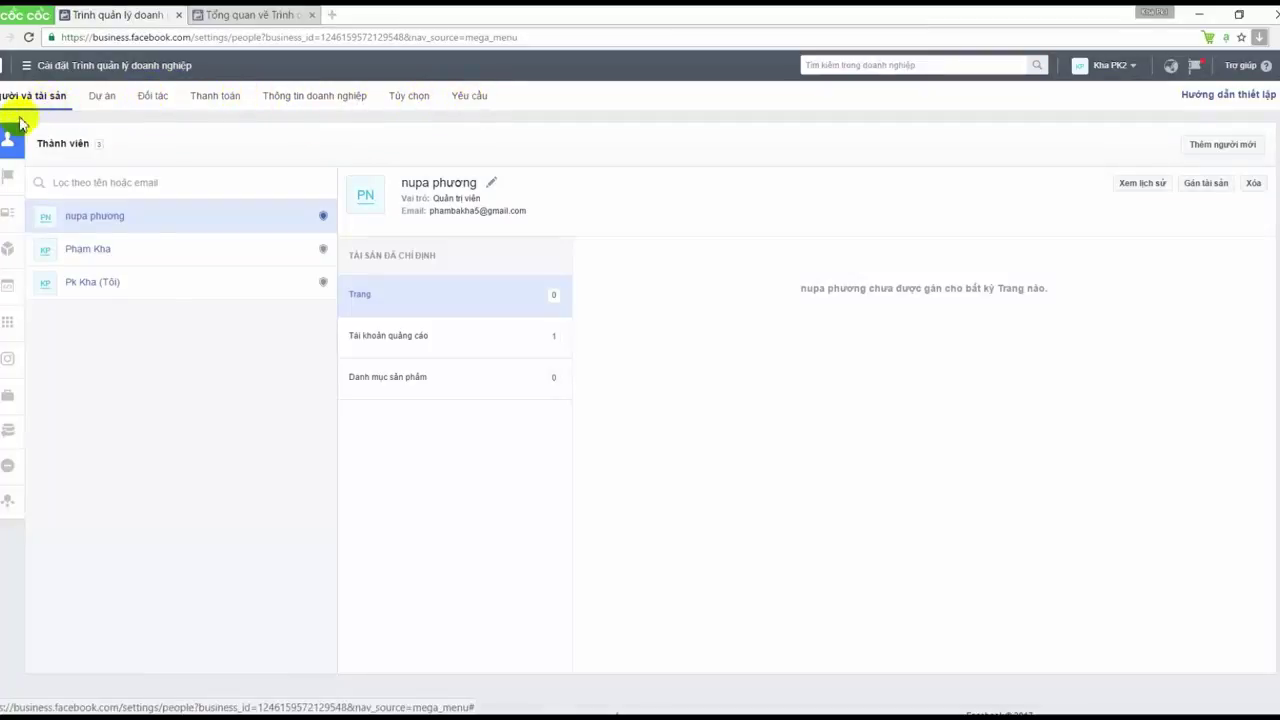
{"action": "mouse_move", "coordinate": [14, 130]}
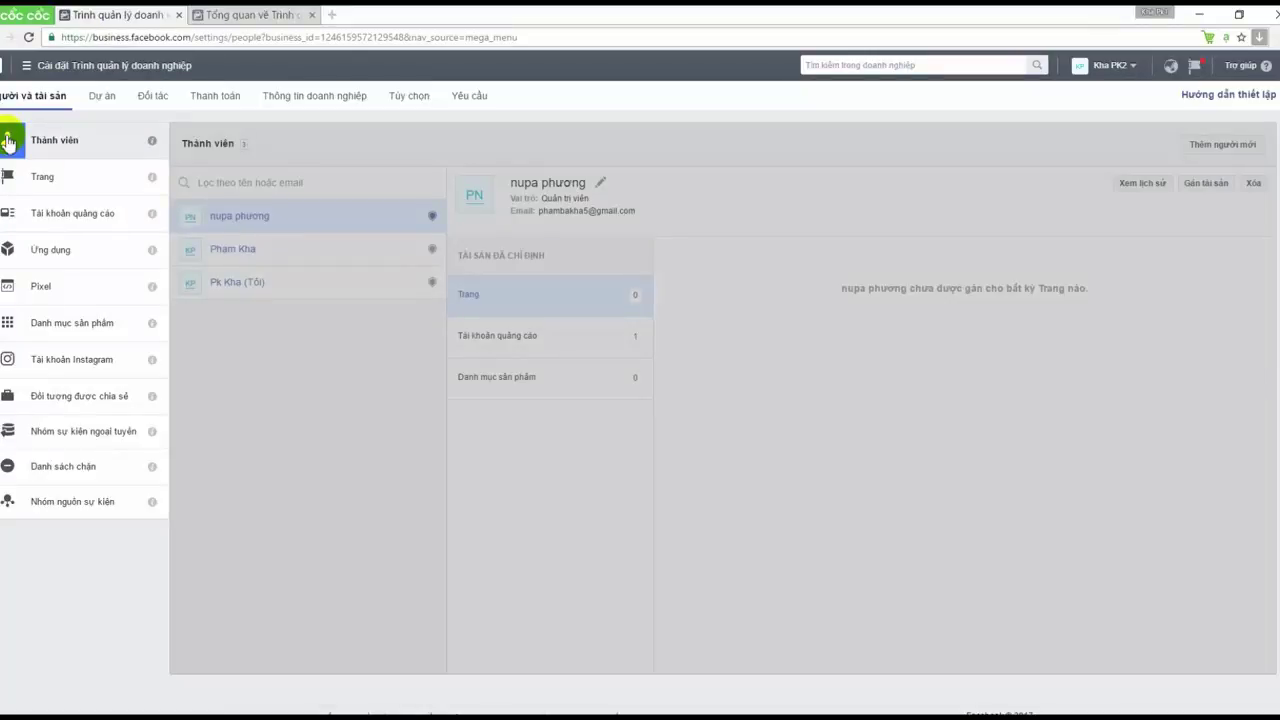
{"action": "left_click", "coordinate": [8, 142]}
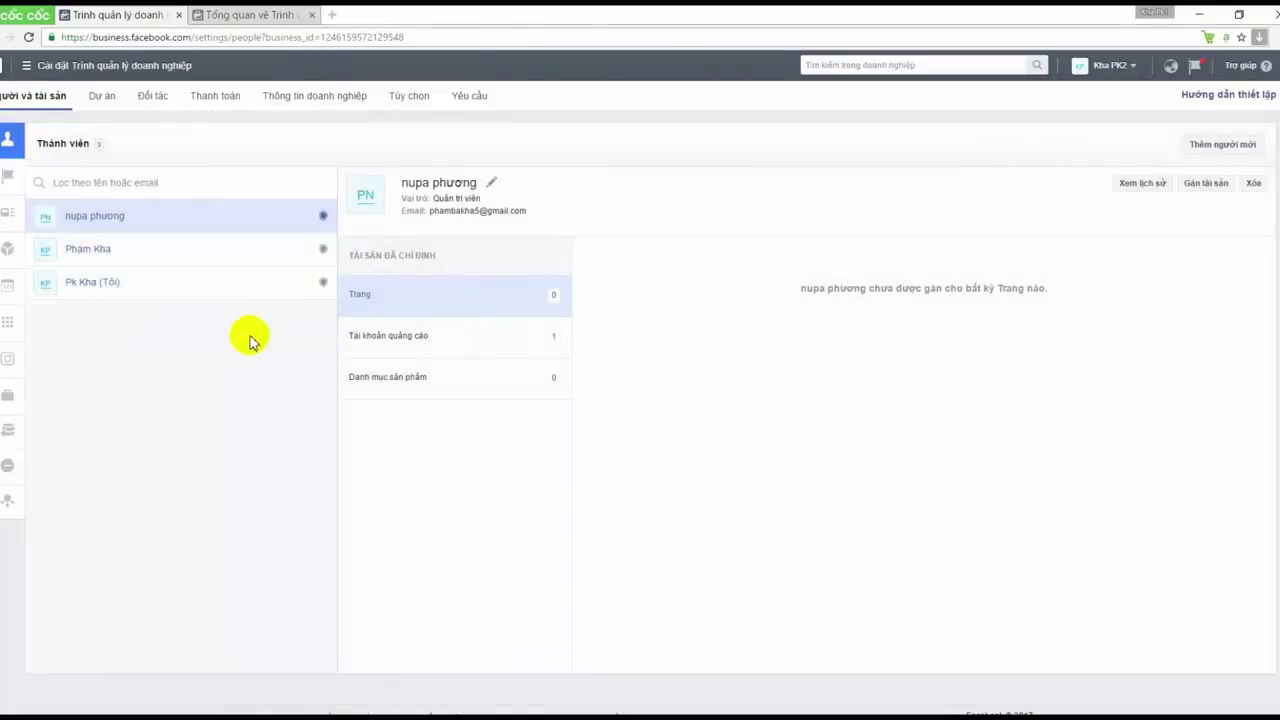
{"action": "left_click", "coordinate": [272, 255]}
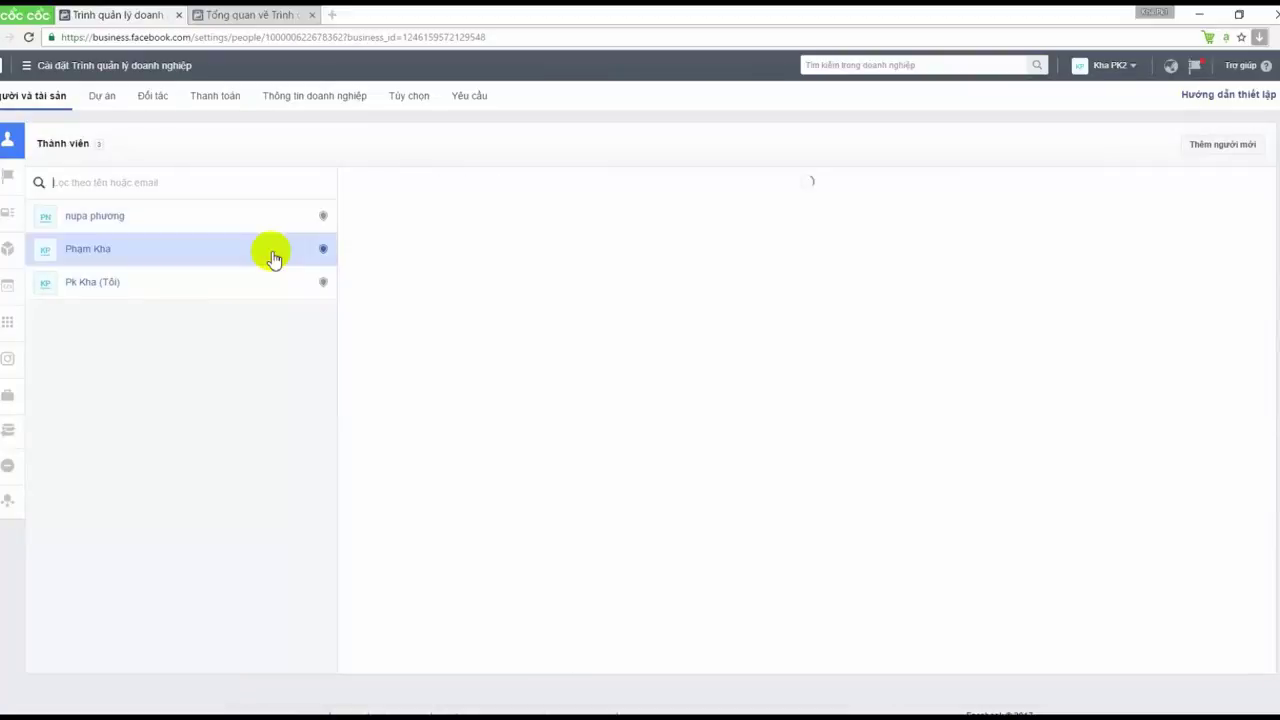
{"action": "left_click", "coordinate": [270, 289]}
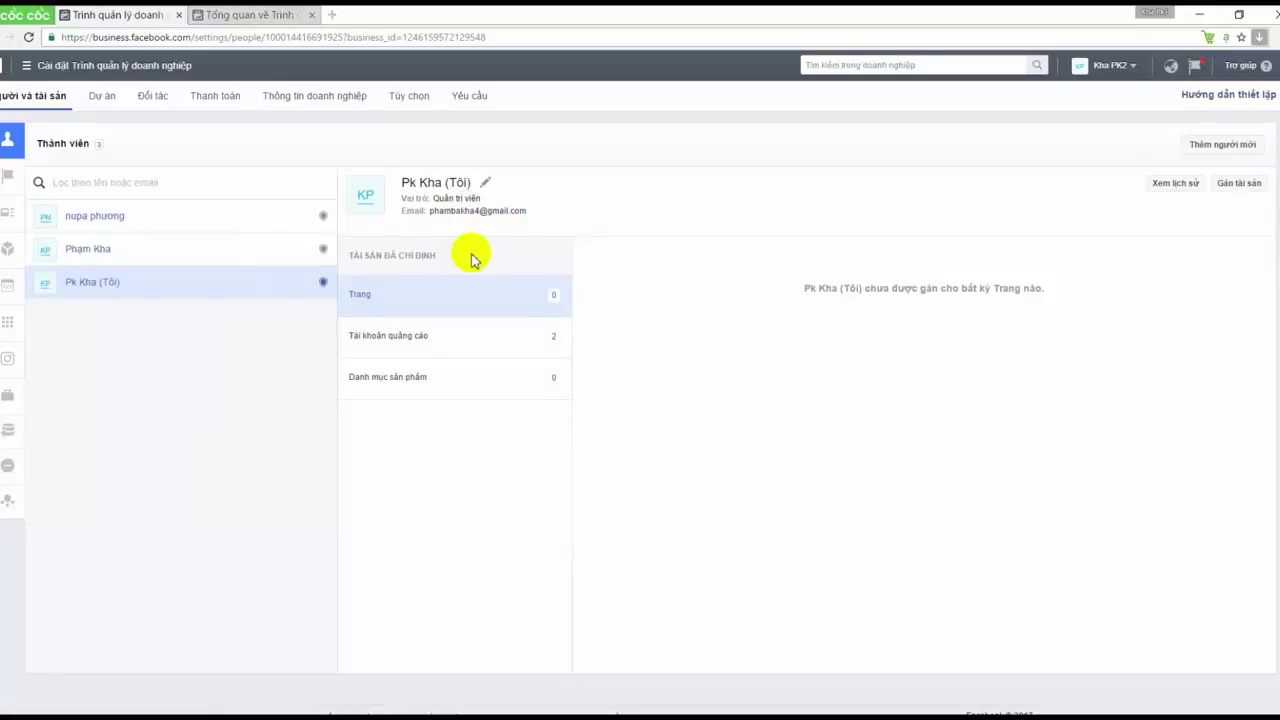
Review your business and financial role options without saving, then list the Page 'Tinh dầu ô tô'
{"action": "left_click", "coordinate": [488, 186]}
{"action": "left_click", "coordinate": [722, 315]}
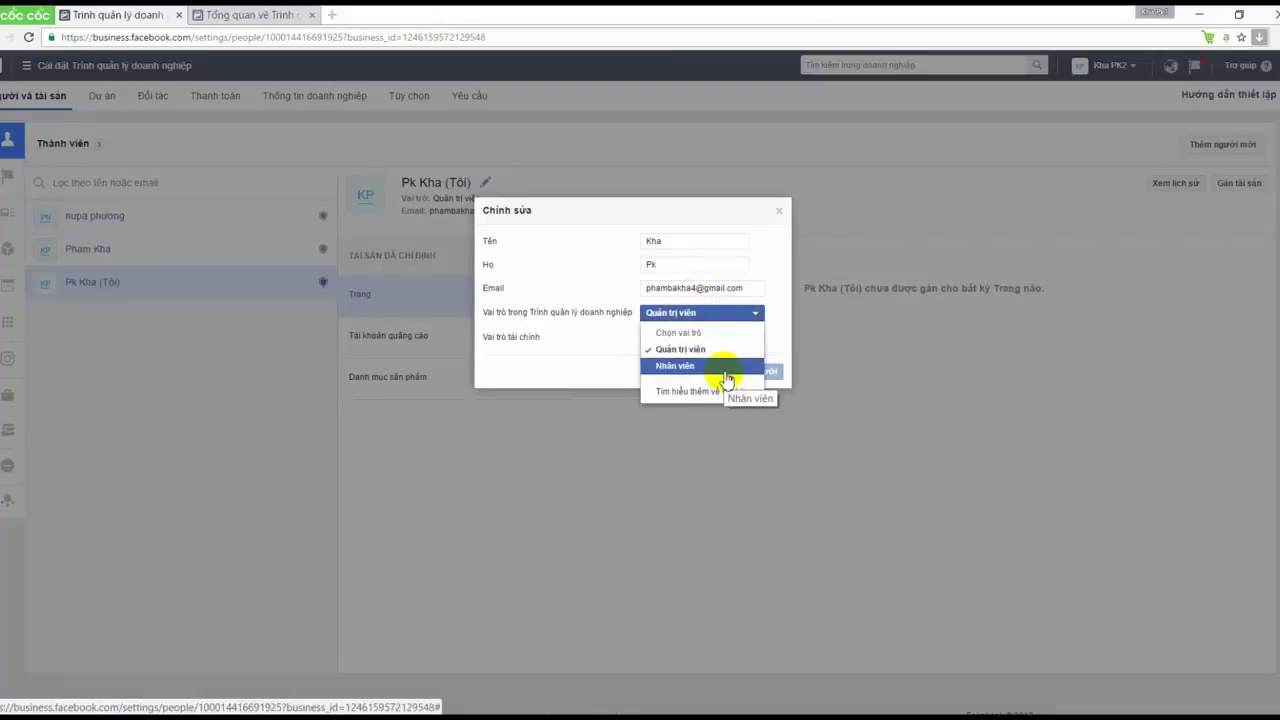
{"action": "left_click", "coordinate": [747, 340]}
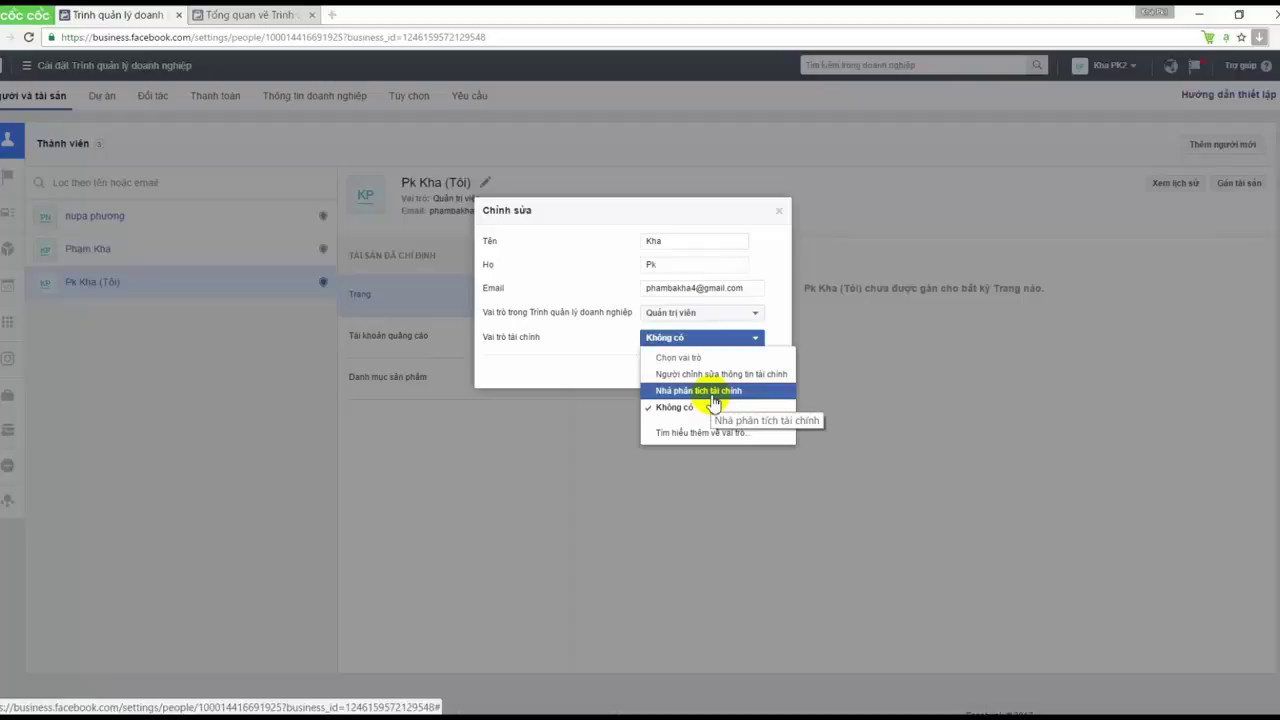
{"action": "left_click", "coordinate": [612, 336]}
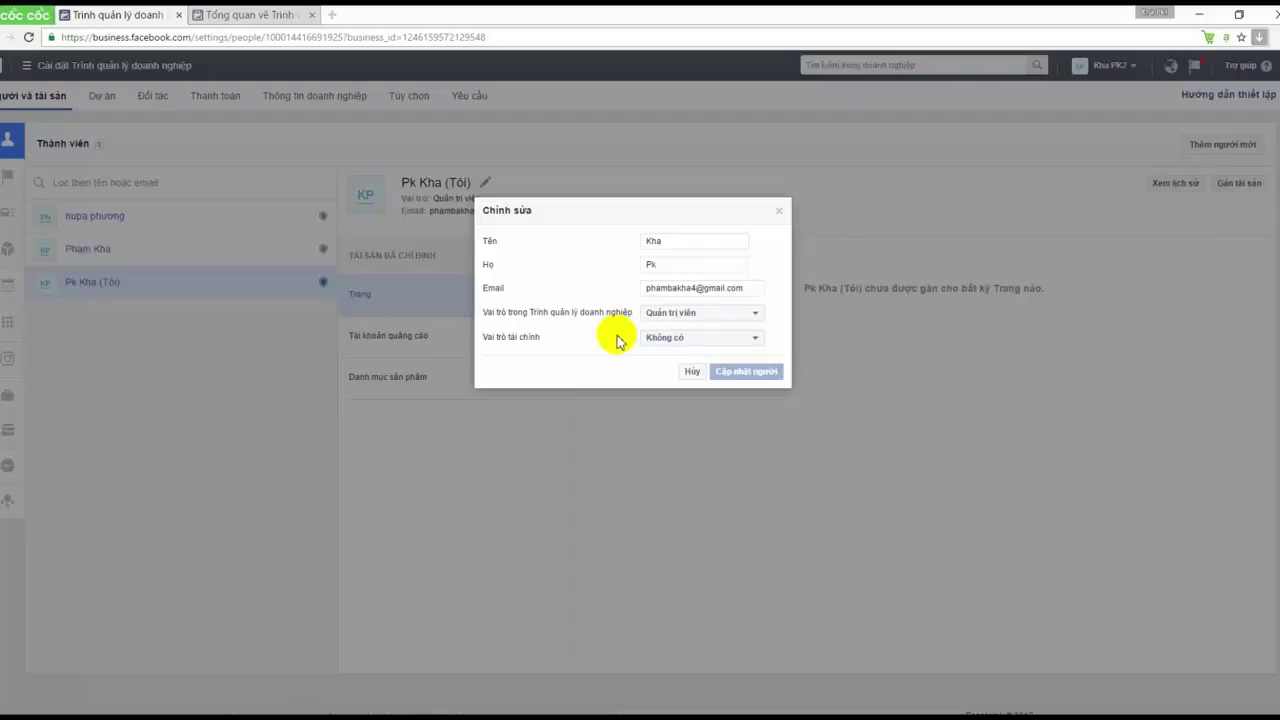
{"action": "left_click", "coordinate": [690, 376]}
{"action": "left_click", "coordinate": [5, 176]}
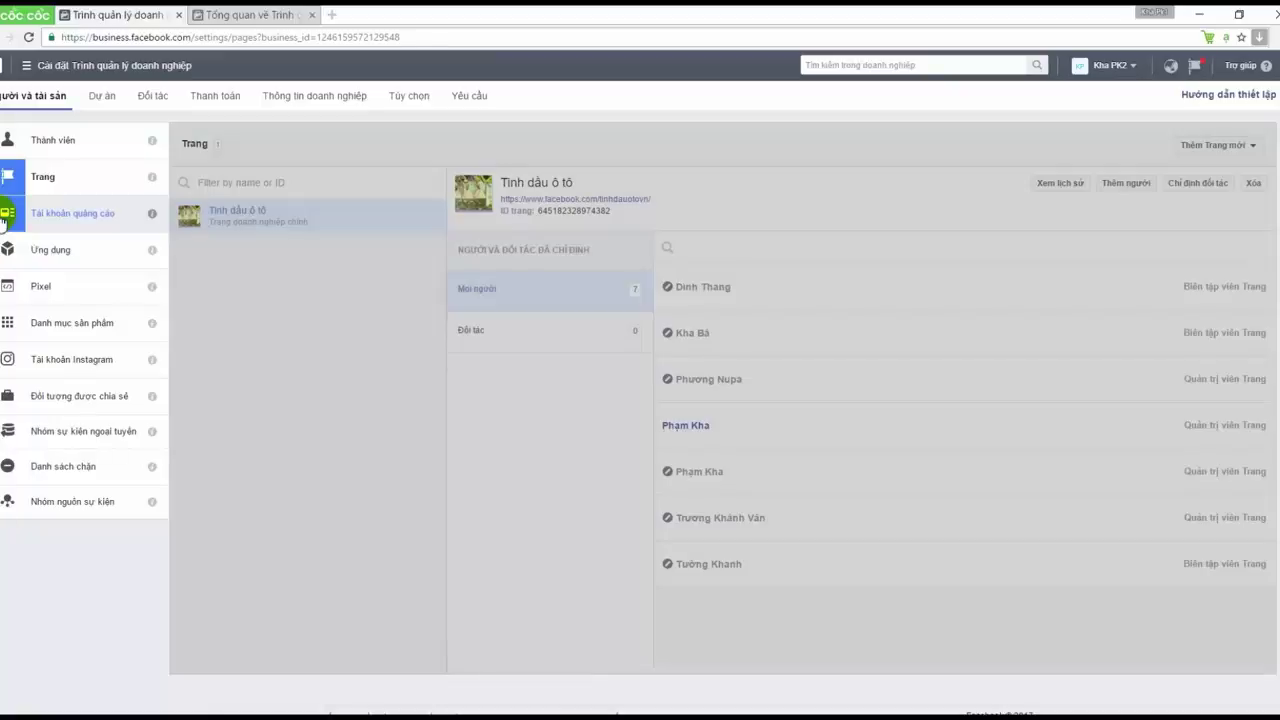
Show the two ad accounts and the Add New Ad Account choices
{"action": "left_click", "coordinate": [5, 218]}
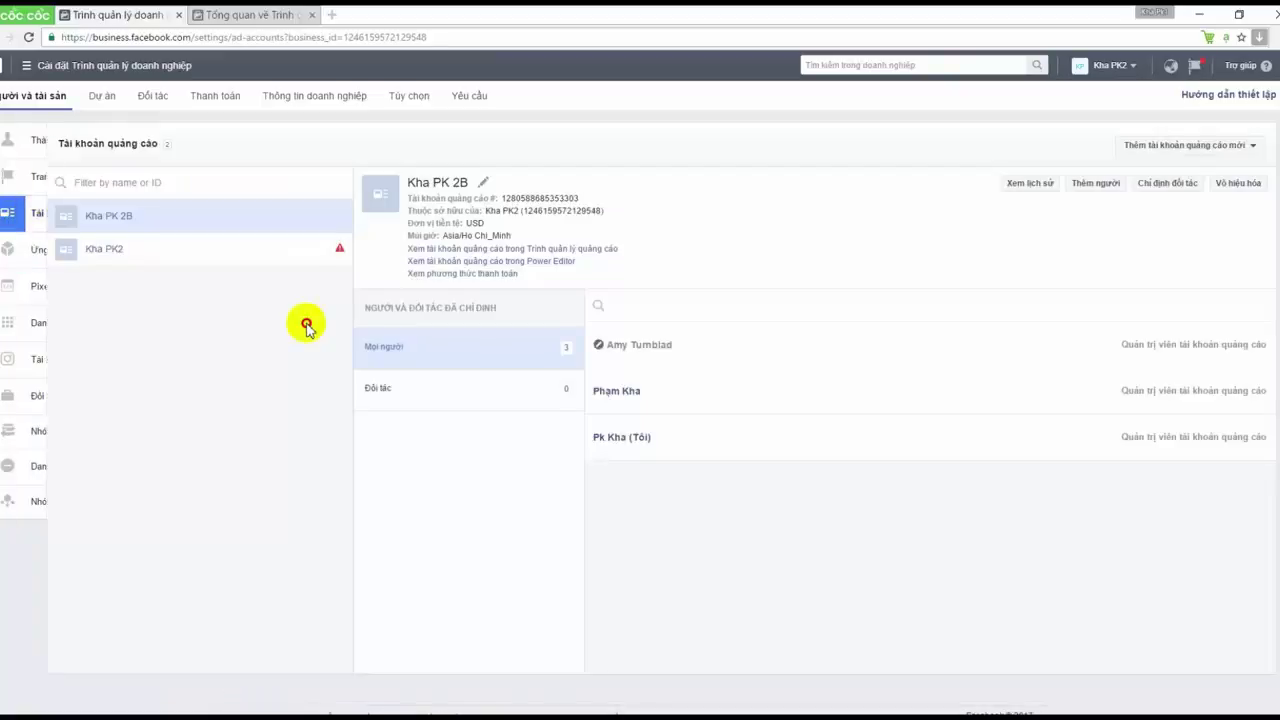
{"action": "left_click", "coordinate": [1159, 149]}
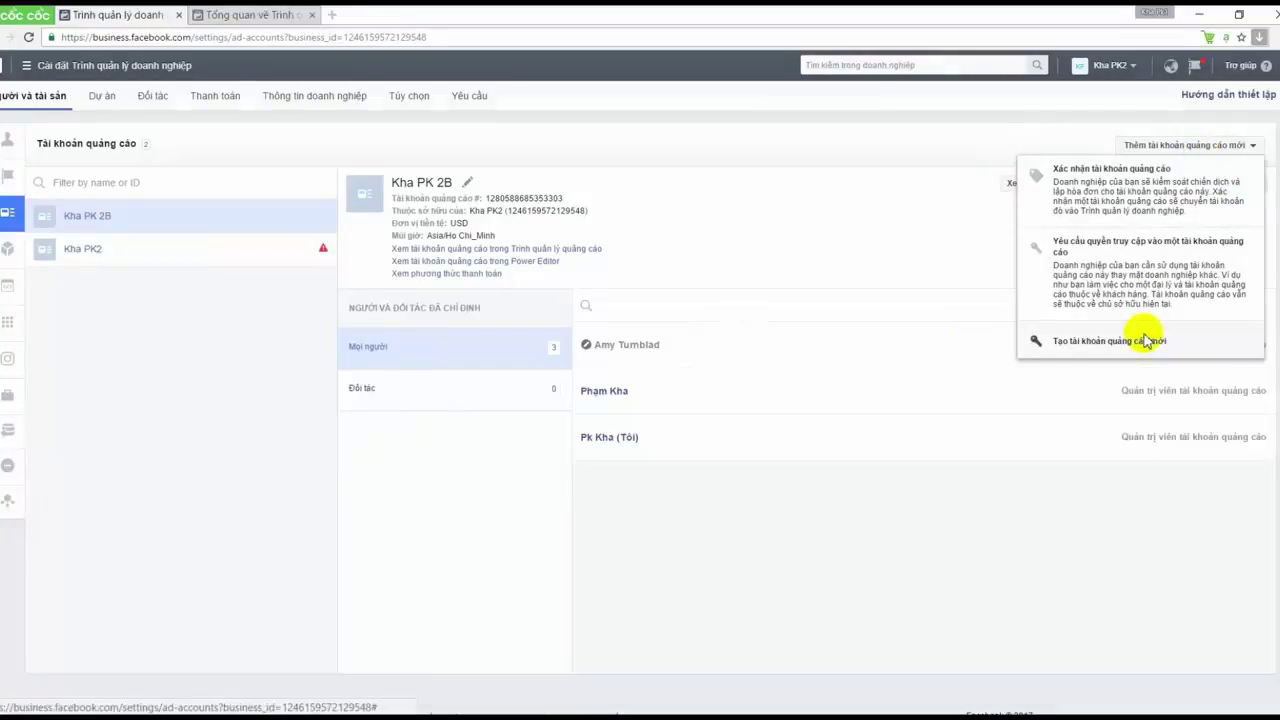
{"action": "left_click", "coordinate": [1147, 341]}
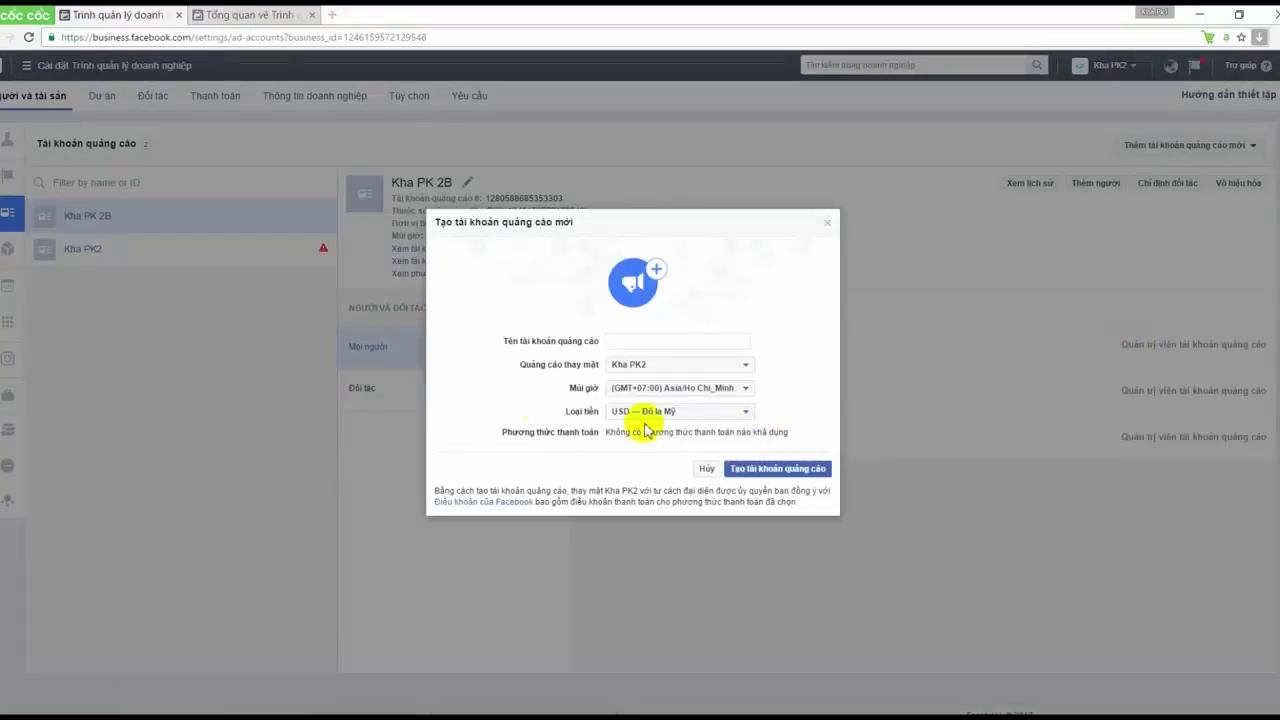
{"action": "left_click", "coordinate": [688, 343]}
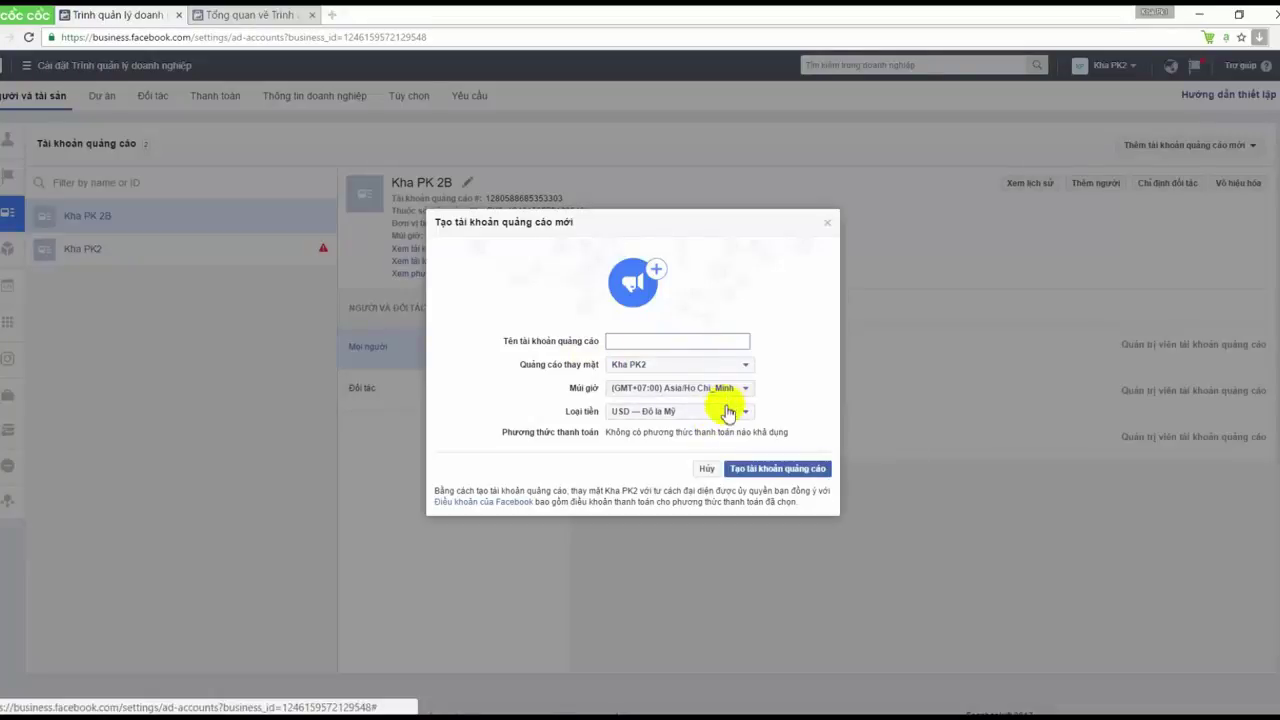
{"action": "left_click", "coordinate": [731, 414]}
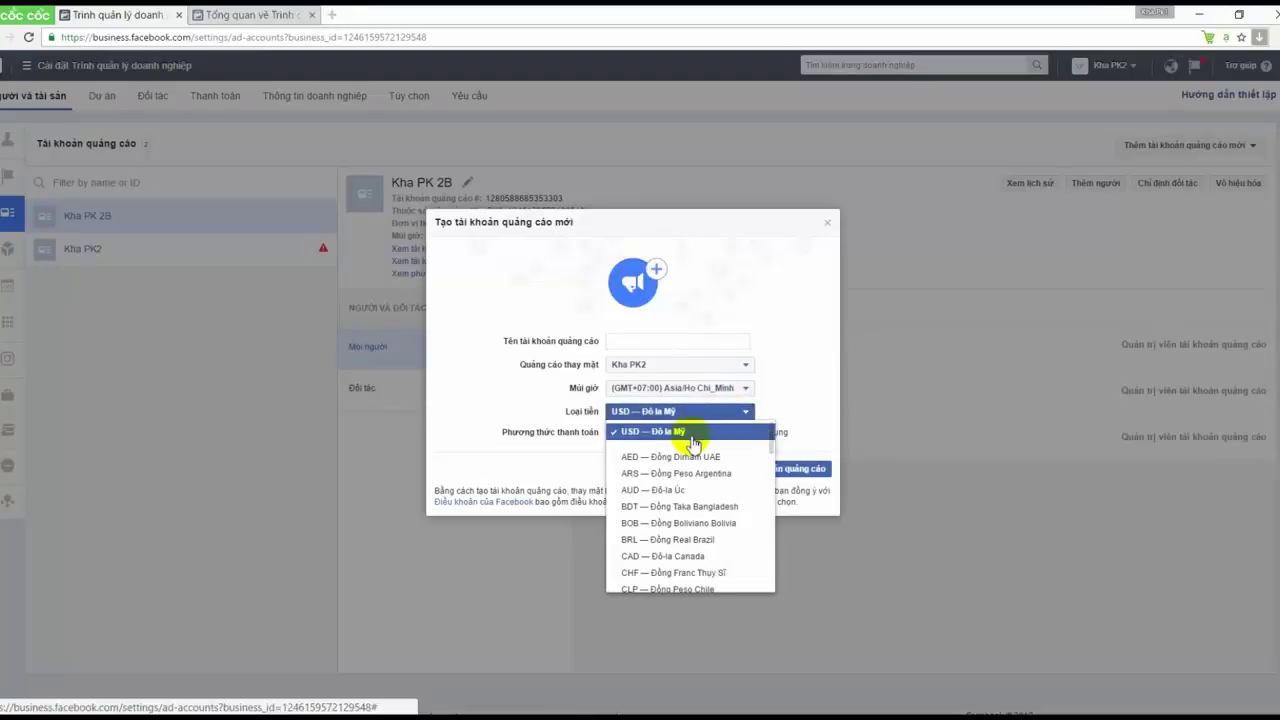
{"action": "scroll", "coordinate": [690, 450], "scroll_direction": "down", "scroll_amount": 6}
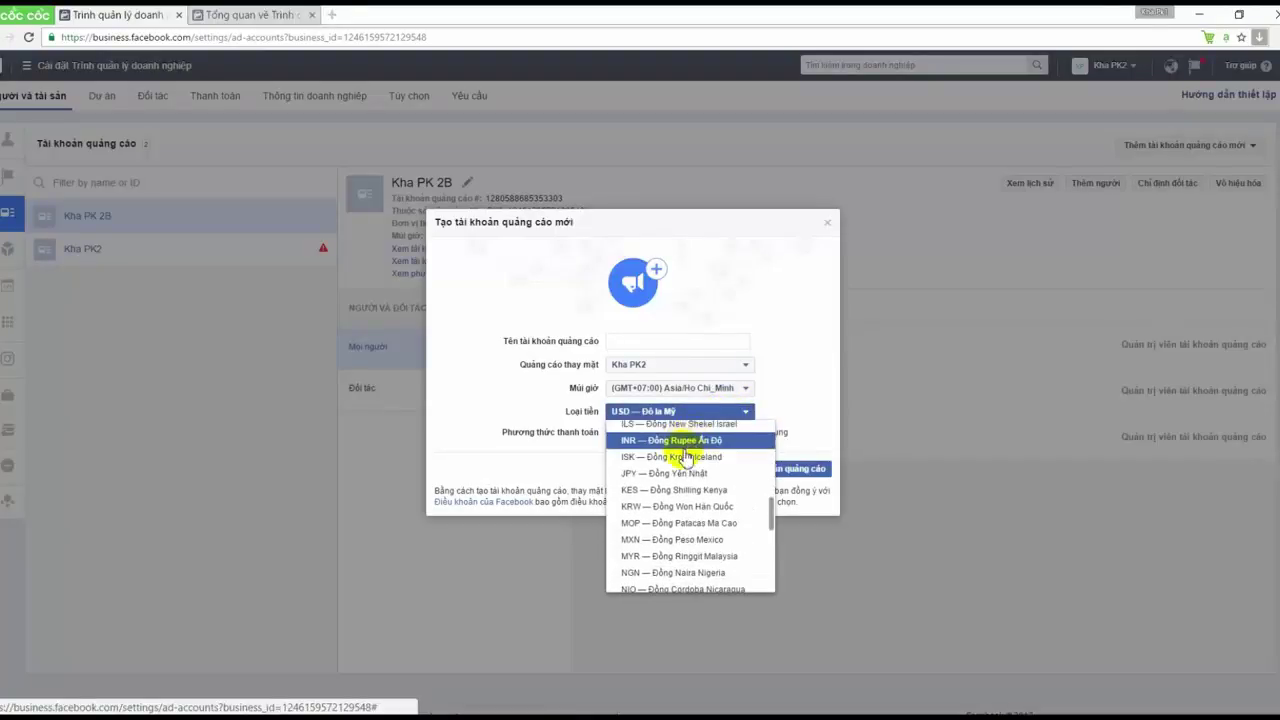
{"action": "left_click", "coordinate": [801, 395]}
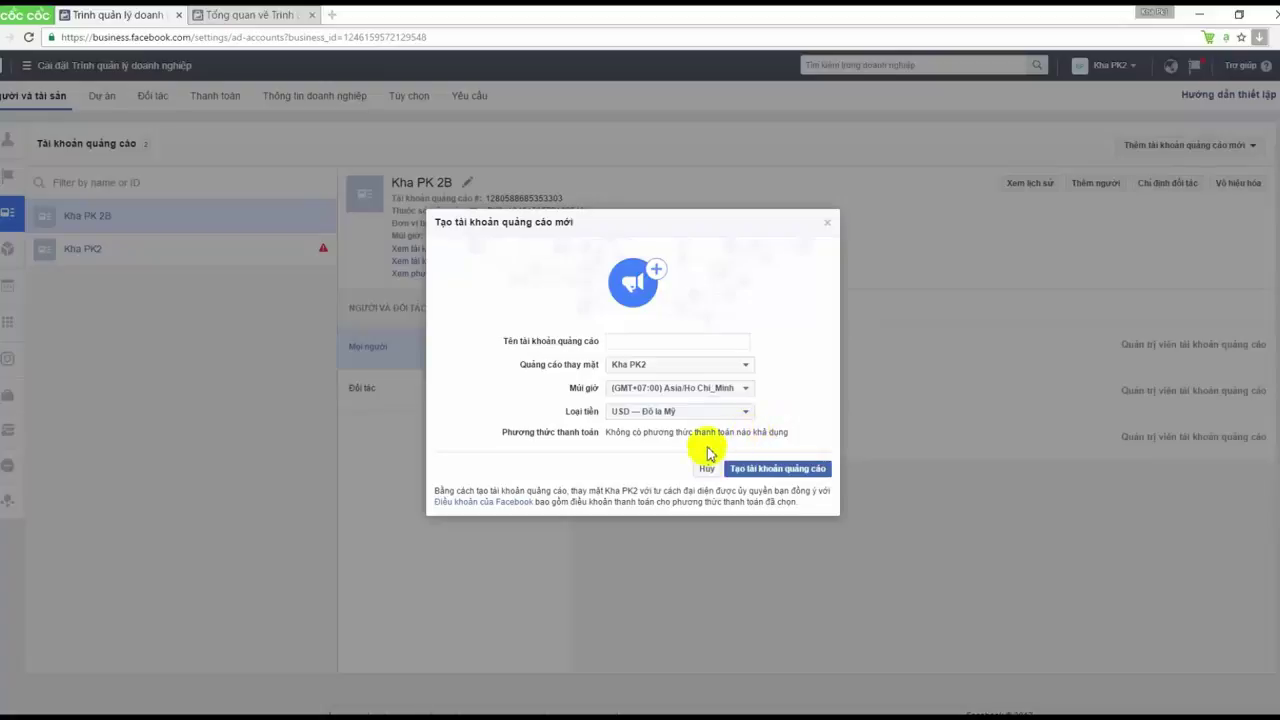
{"action": "left_click", "coordinate": [775, 469]}
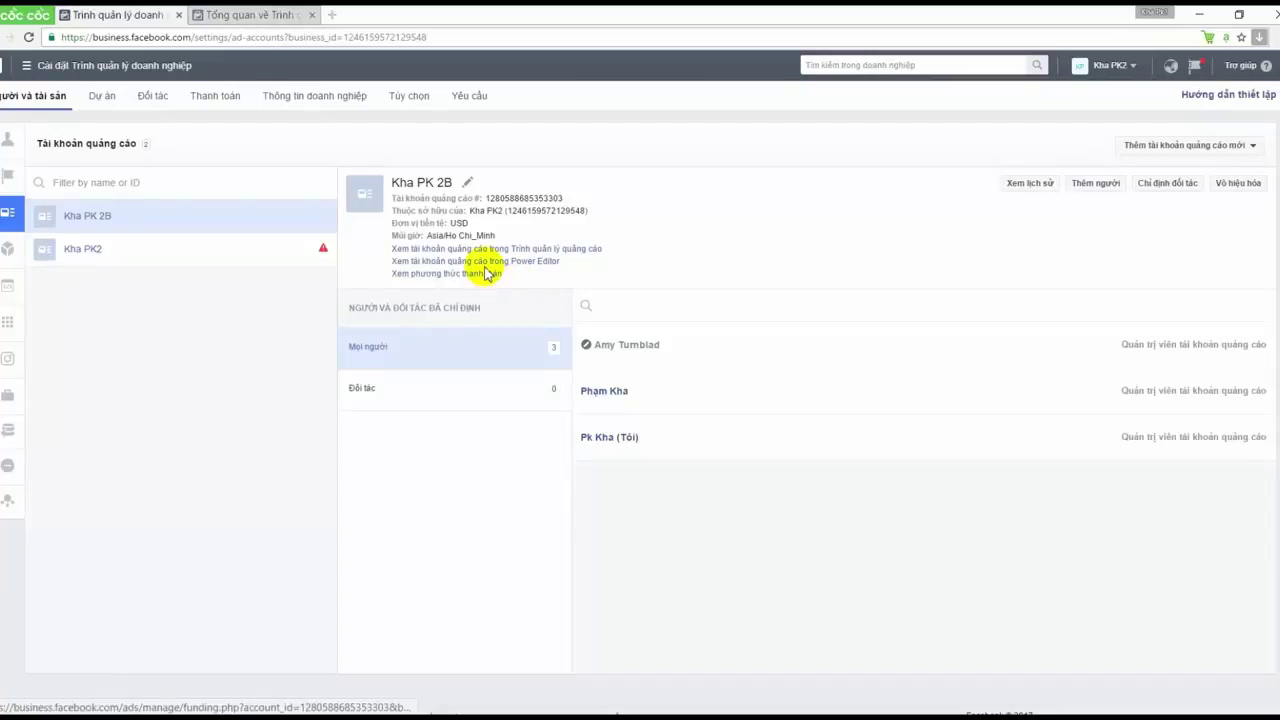
View Kha PK 2B's payment methods in a new tab, then return to ad account settings
{"action": "left_click", "coordinate": [491, 278]}
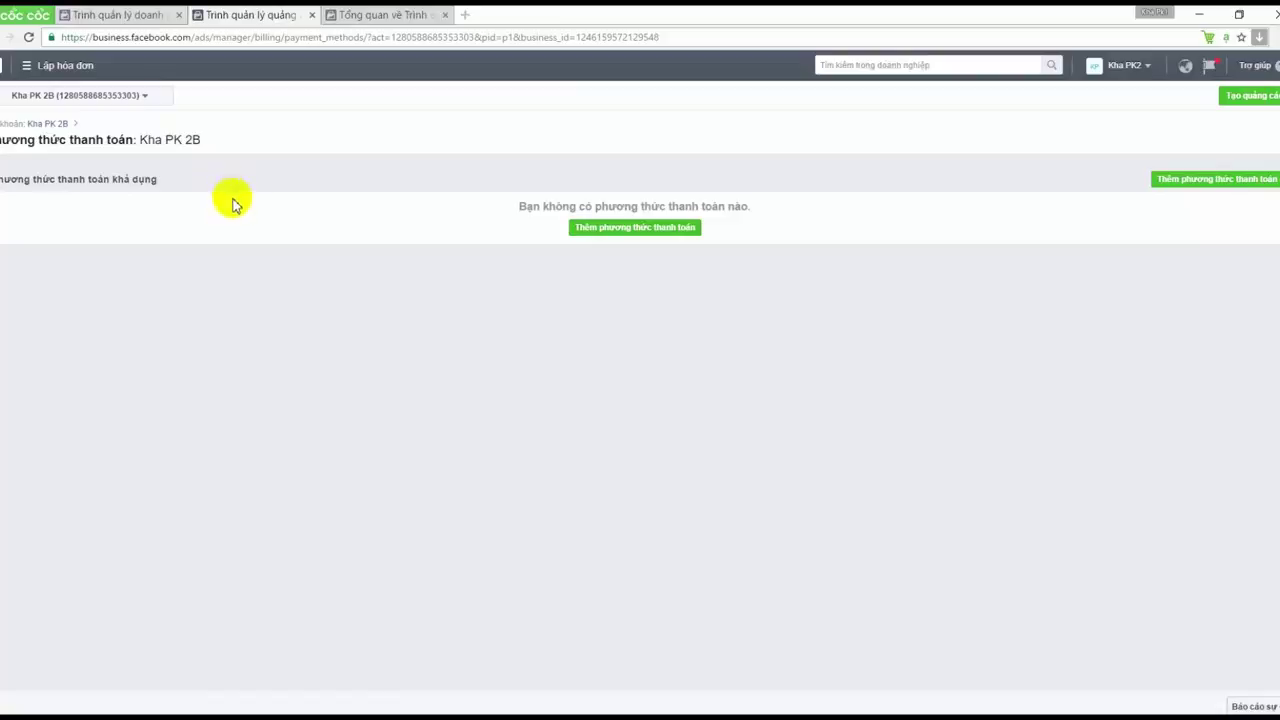
{"action": "key", "text": "ctrl+shift+Tab"}
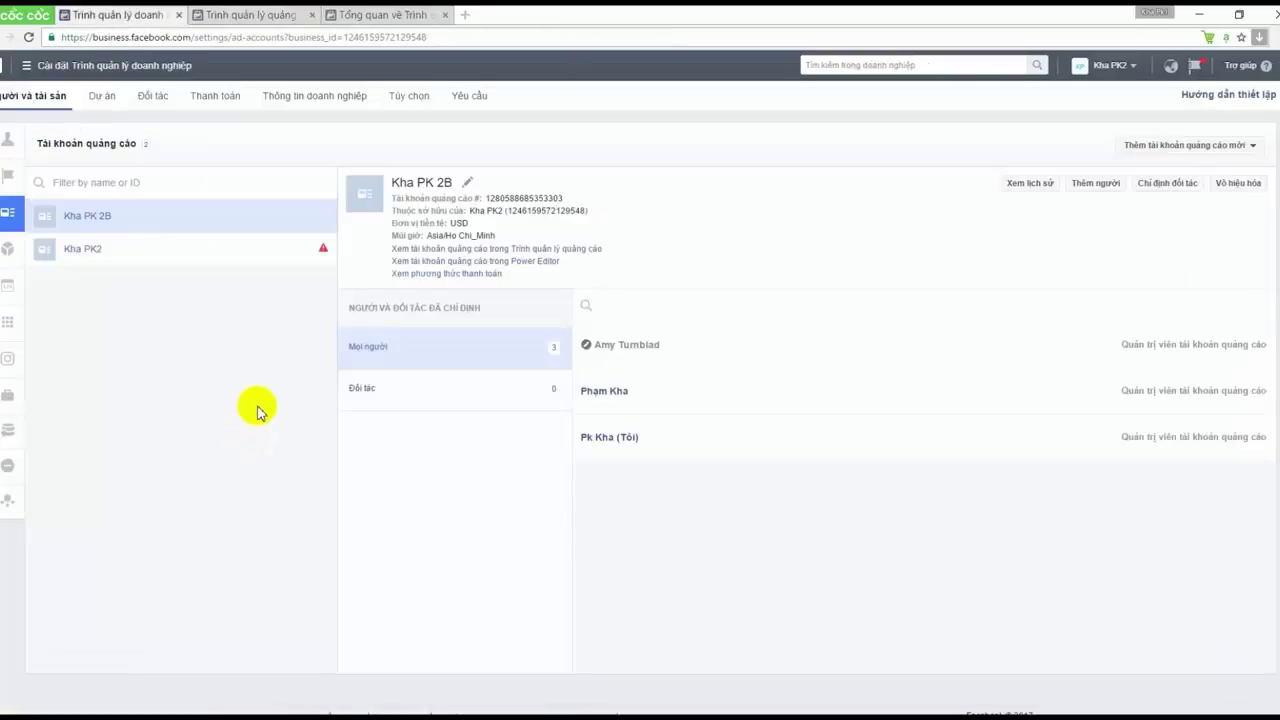
{"action": "left_click", "coordinate": [112, 65]}
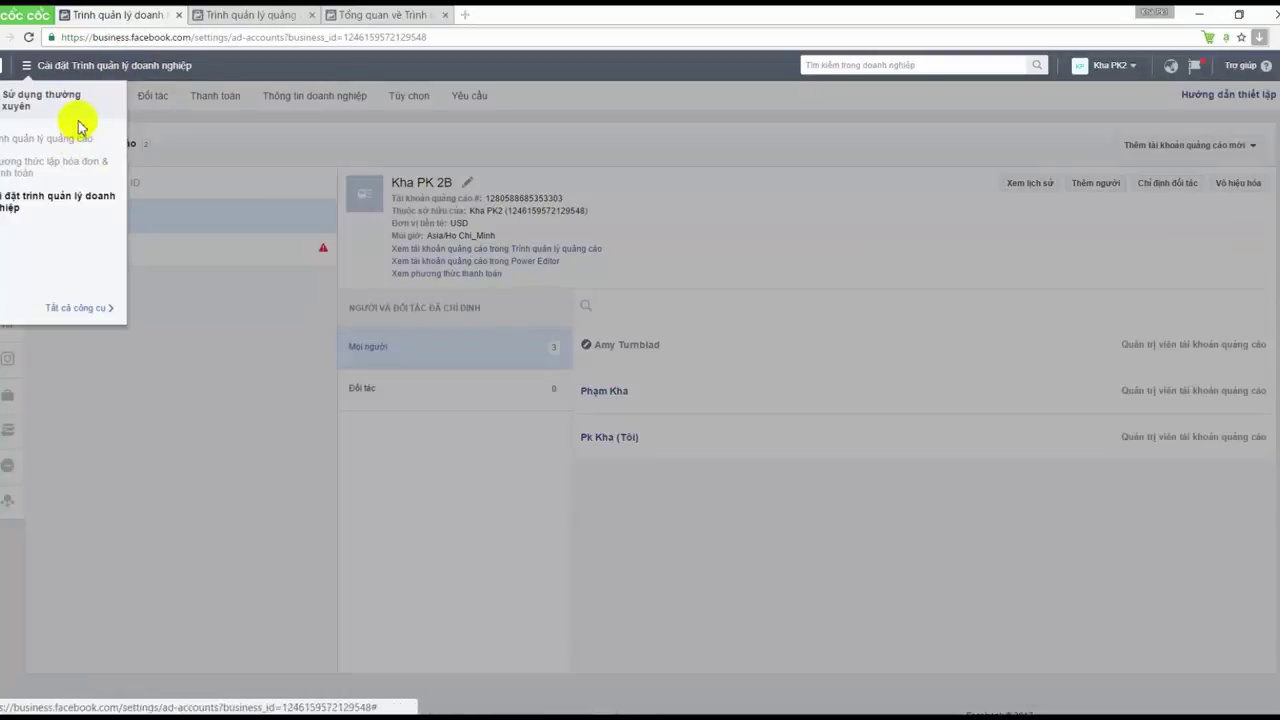
{"action": "left_click", "coordinate": [221, 358]}
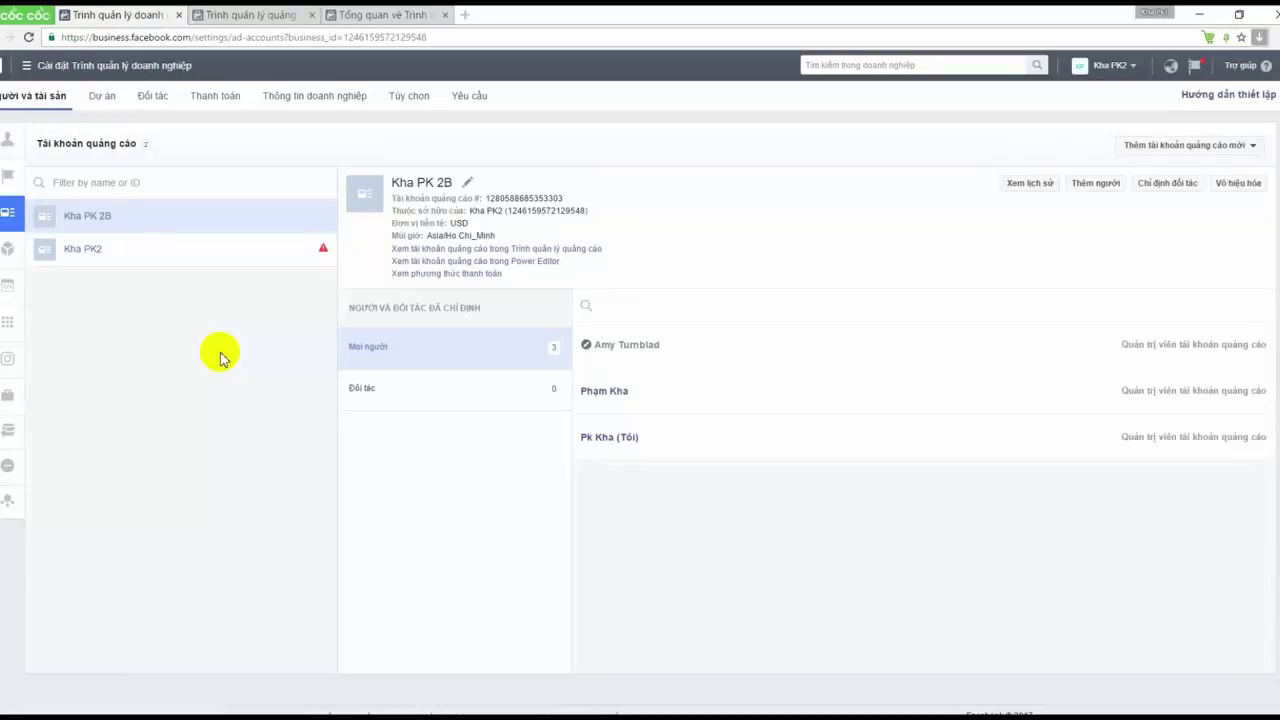
Go to the Business Manager overview in the third tab and dismiss the Create business profile dialog
{"action": "mouse_move", "coordinate": [6, 250]}
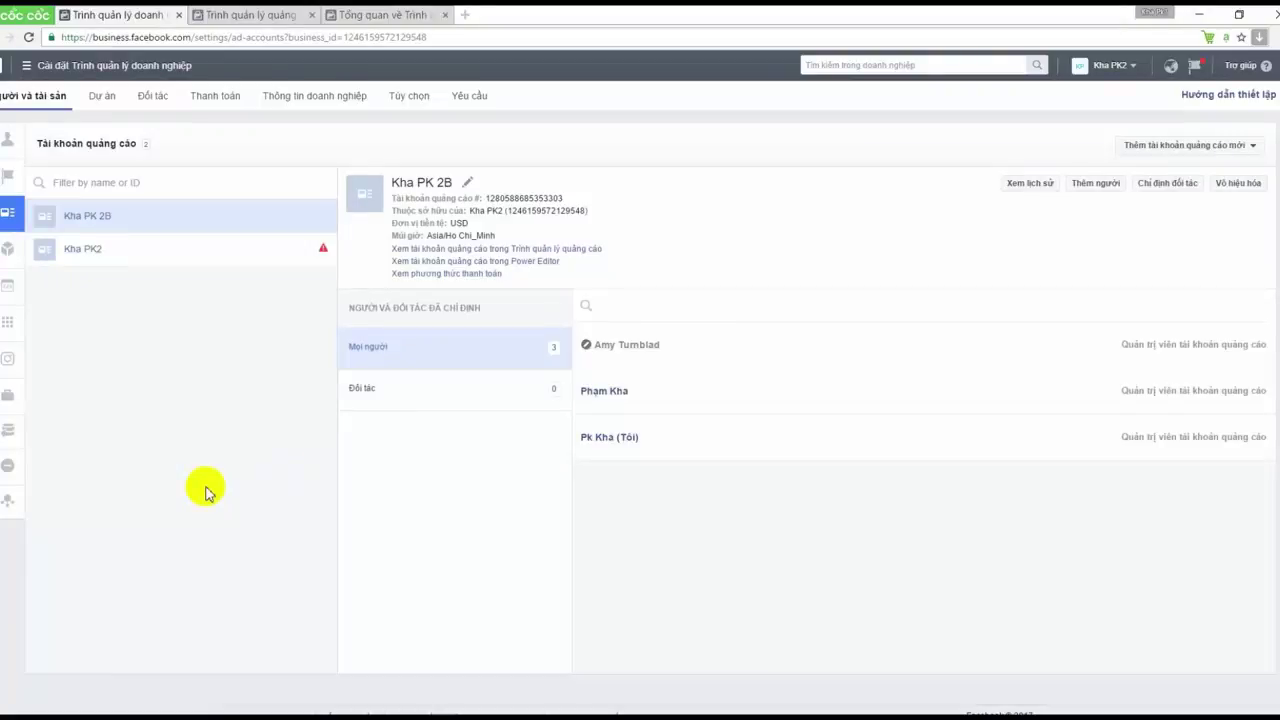
{"action": "left_click", "coordinate": [1252, 148]}
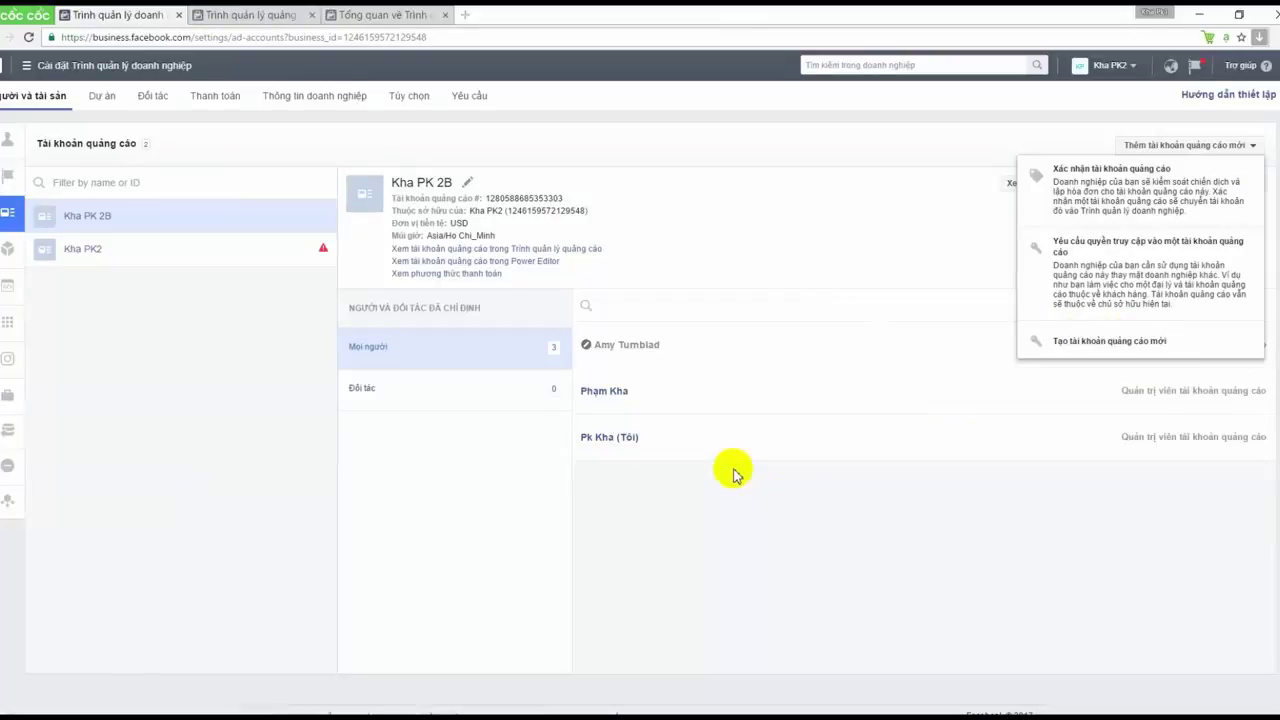
{"action": "left_click", "coordinate": [194, 216]}
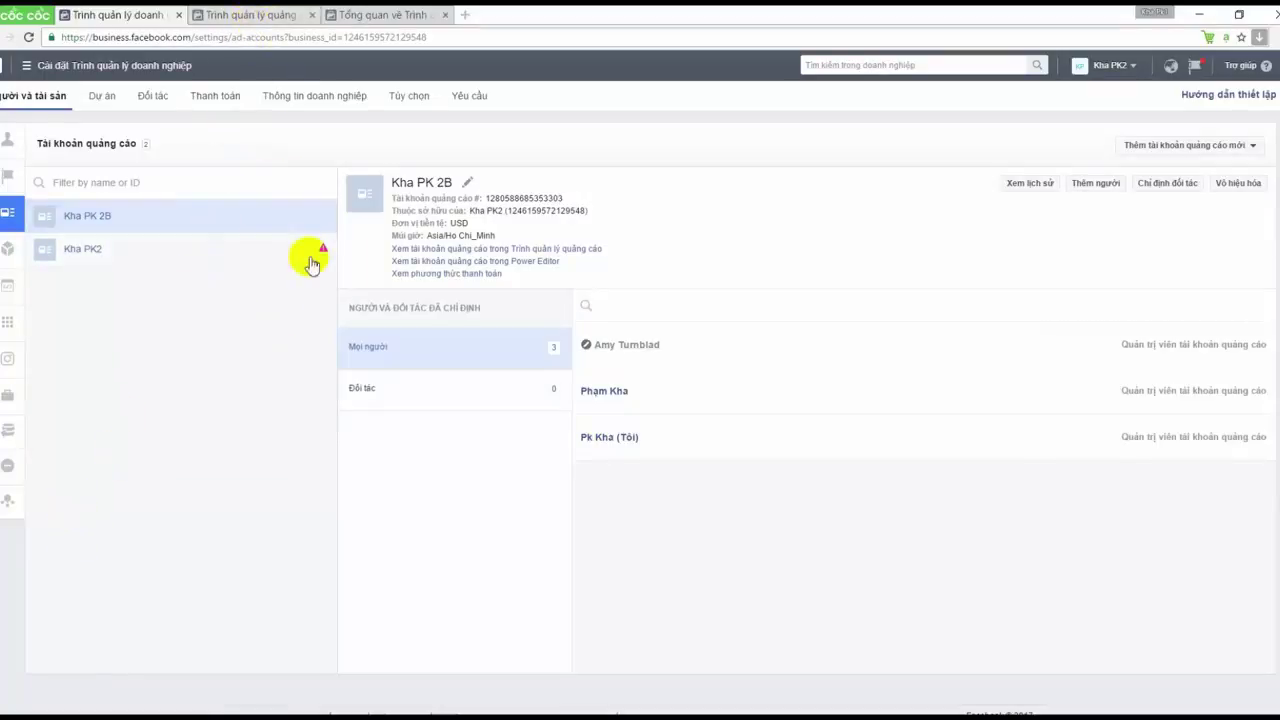
{"action": "left_click", "coordinate": [383, 15]}
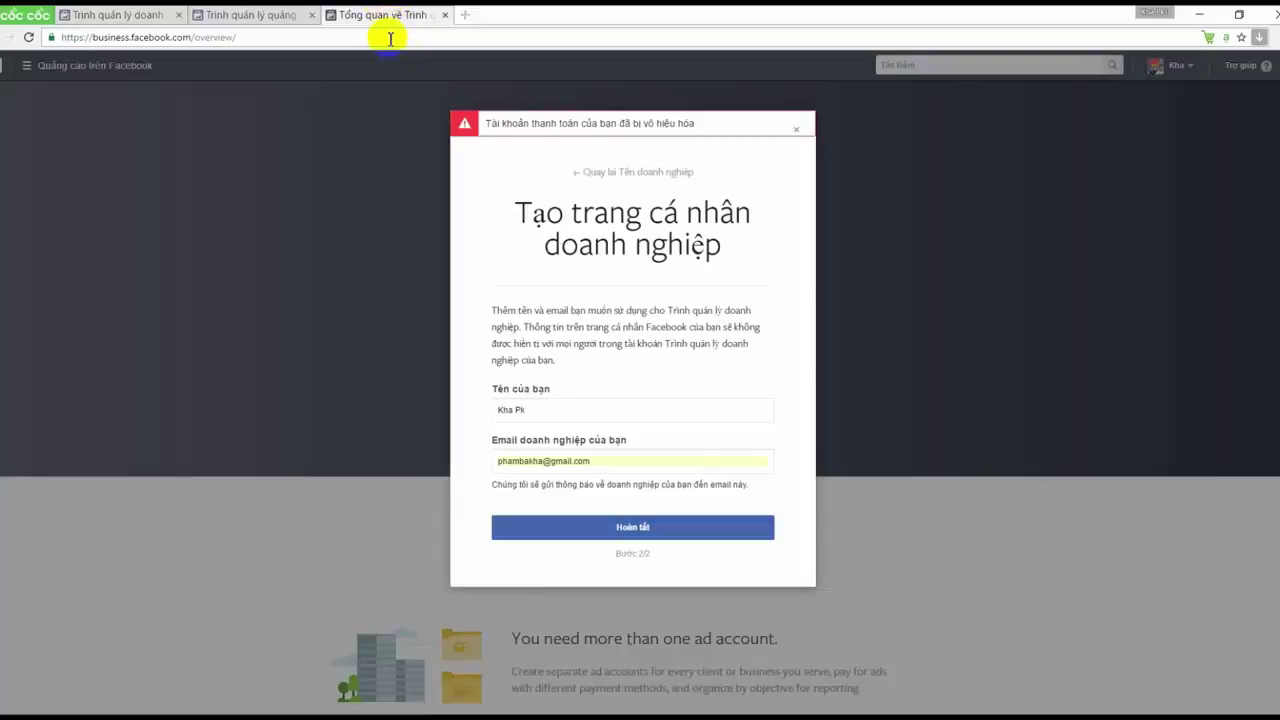
{"action": "left_click", "coordinate": [796, 129]}
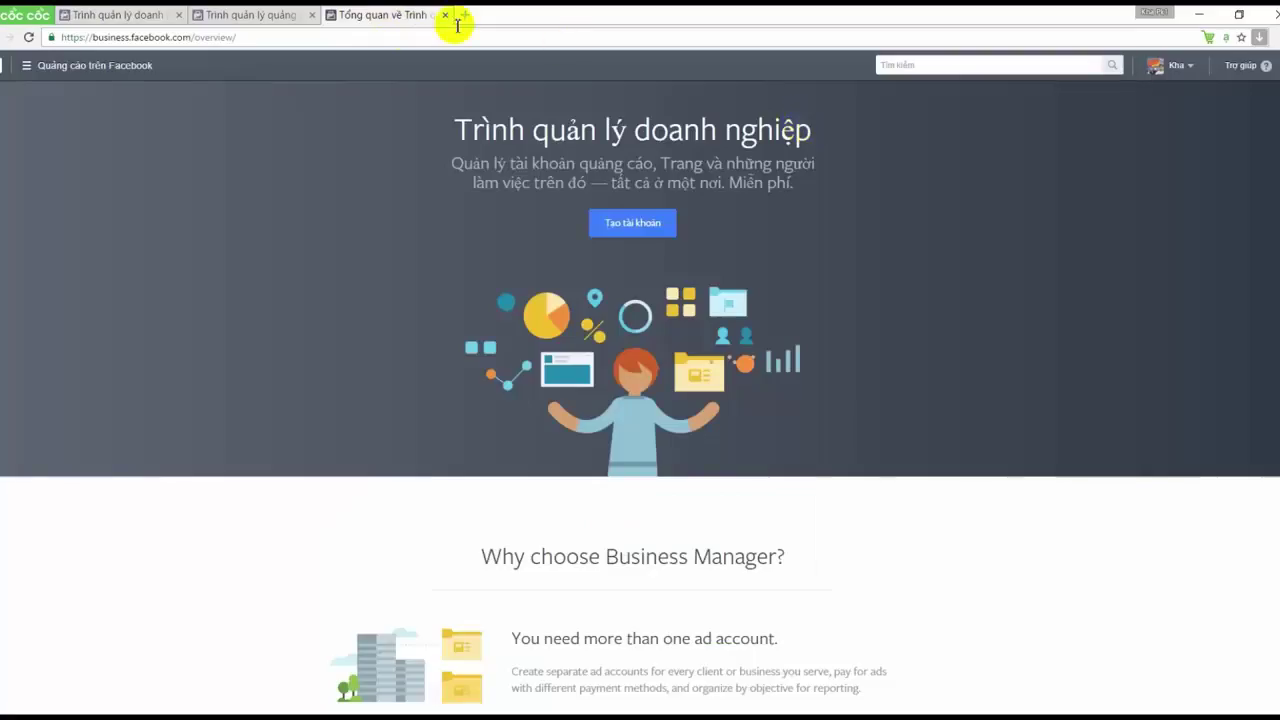